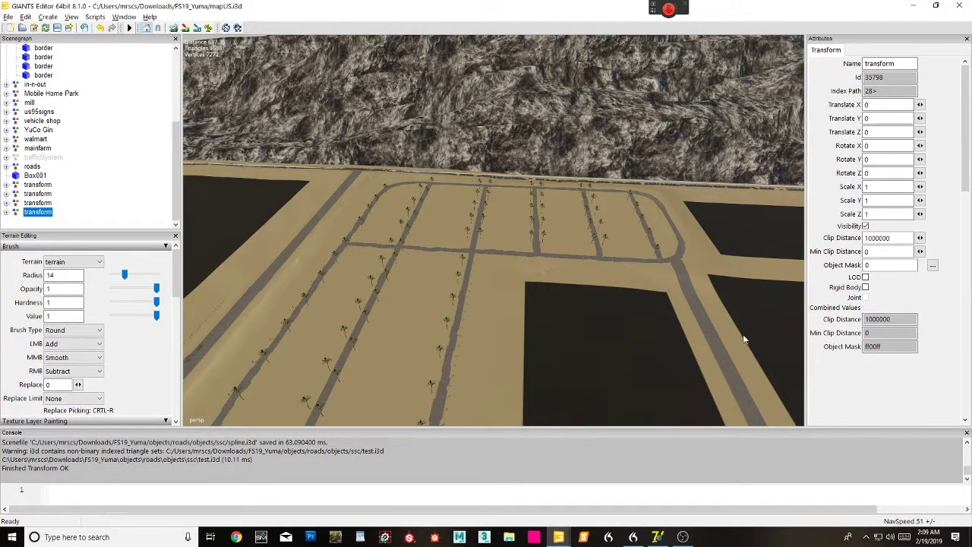
Step: Examine the map's outer edge and which perimeter road stretch each of the four transform groups covers
alt+middle_drag(744, 339, 6, 398)
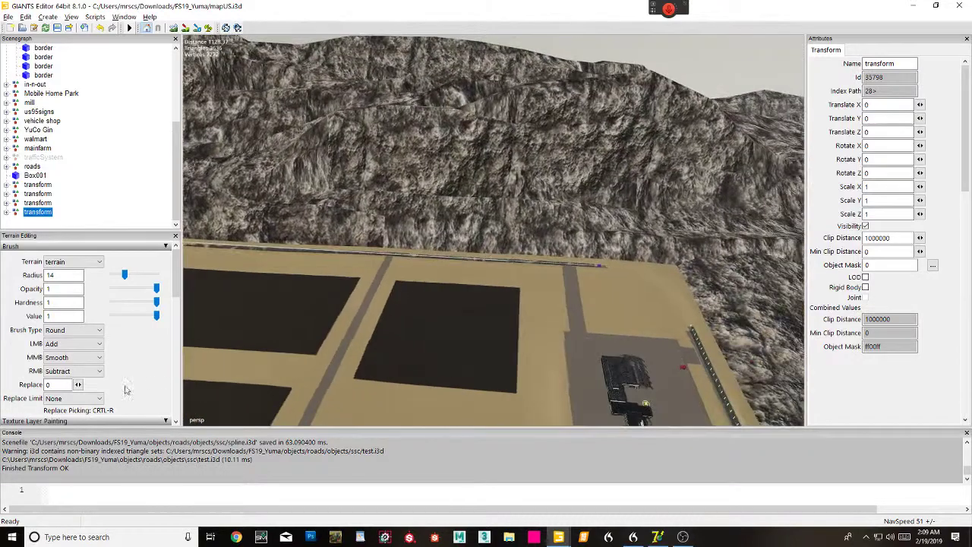
right_drag(126, 389, 389, 368)
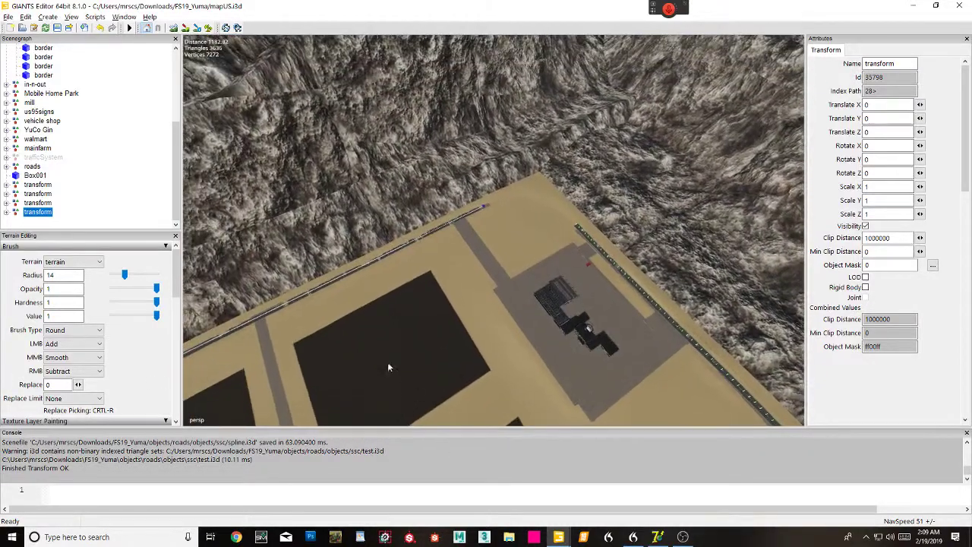
click(144, 199)
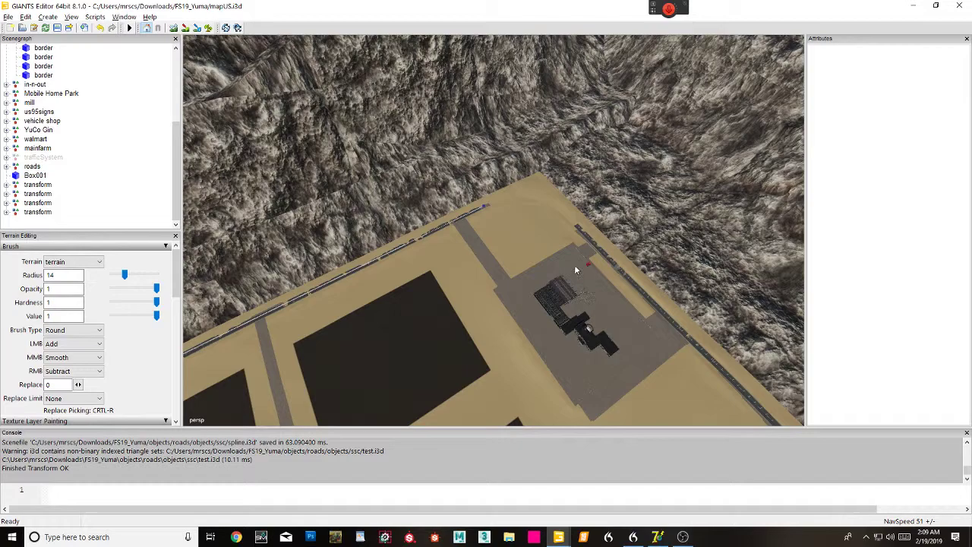
scroll(575, 264, down, 8)
scroll(416, 408, down, 3)
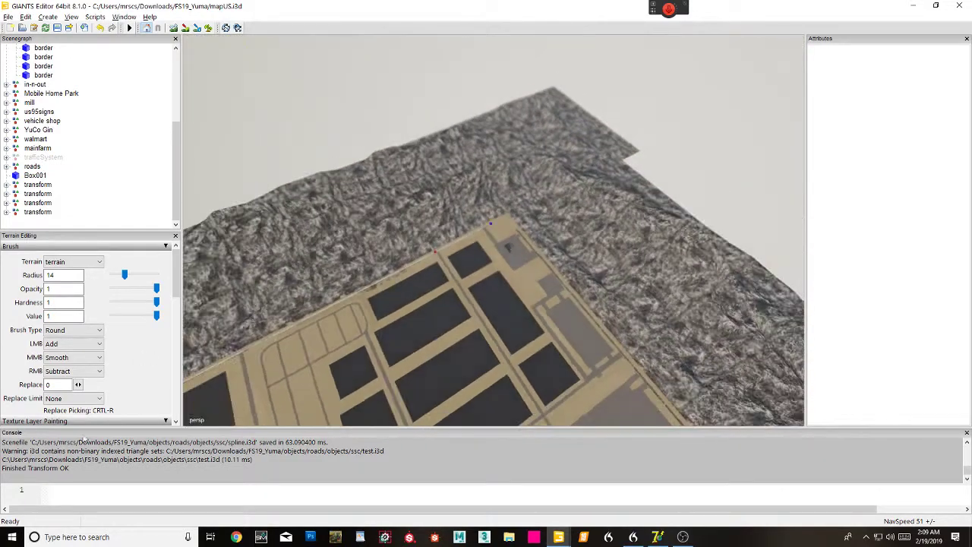
alt+drag(460, 304, 195, 320)
right_drag(194, 323, 189, 314)
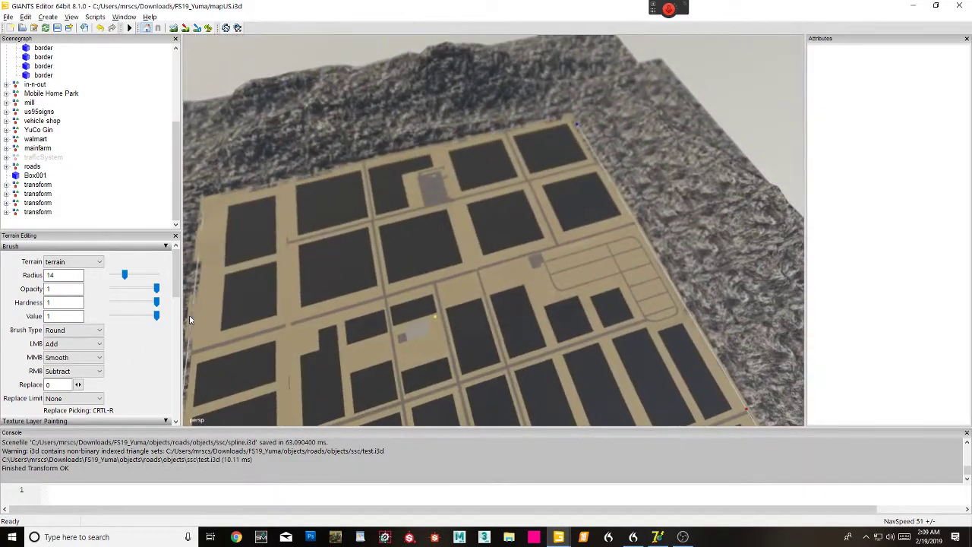
click(37, 184)
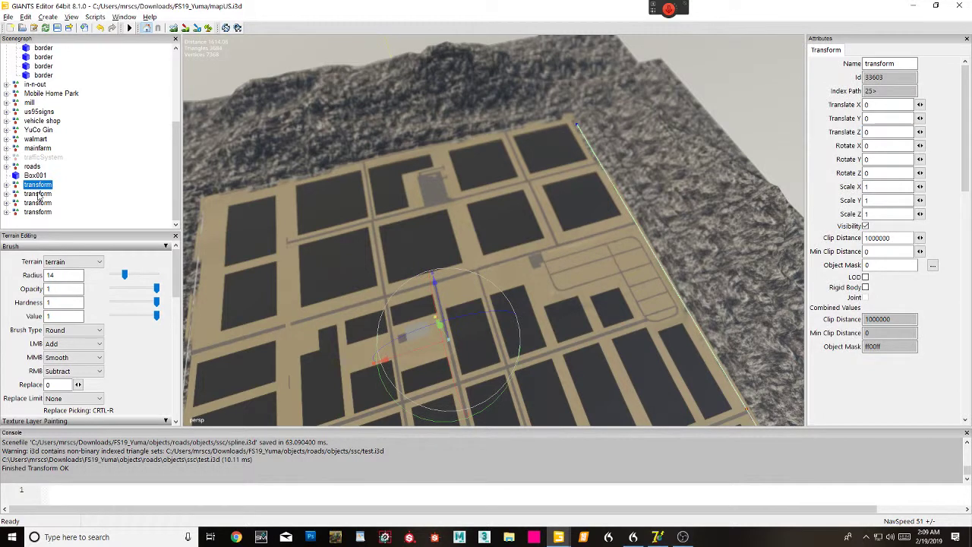
click(41, 194)
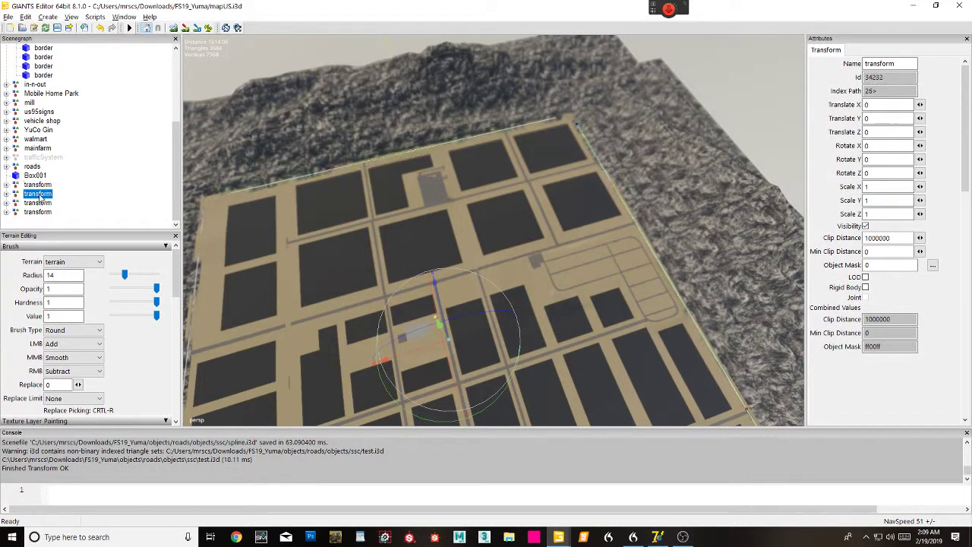
click(40, 205)
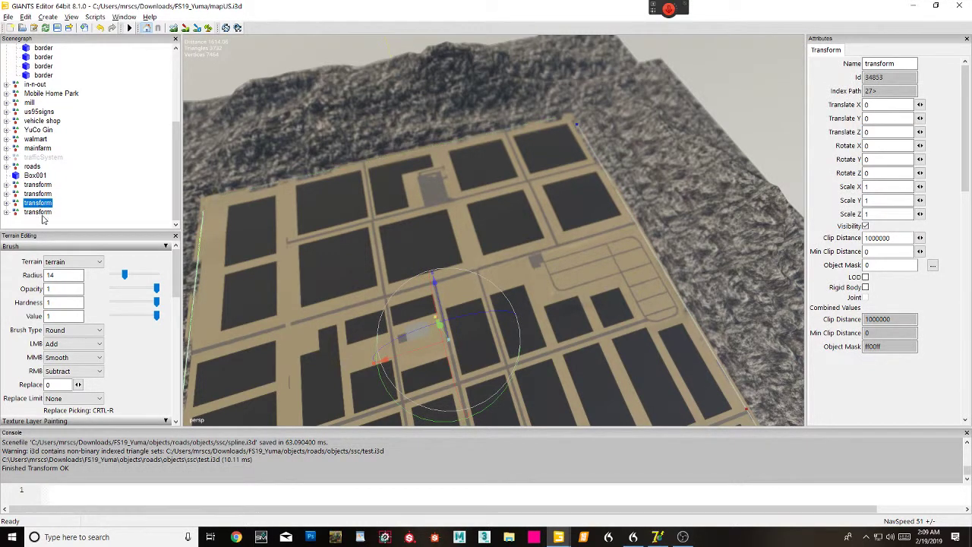
click(42, 215)
Step: Create a new transform group for the missing road curve at the map corner between the two perimeter road ends
alt+drag(379, 232, 597, 268)
right_drag(596, 268, 619, 66)
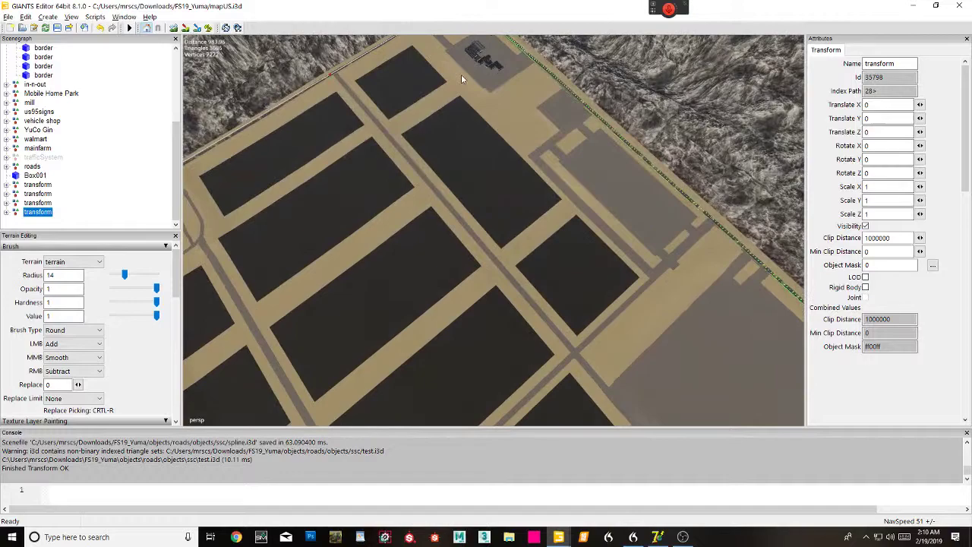
alt+middle_drag(461, 74, 484, 204)
right_drag(484, 205, 545, 197)
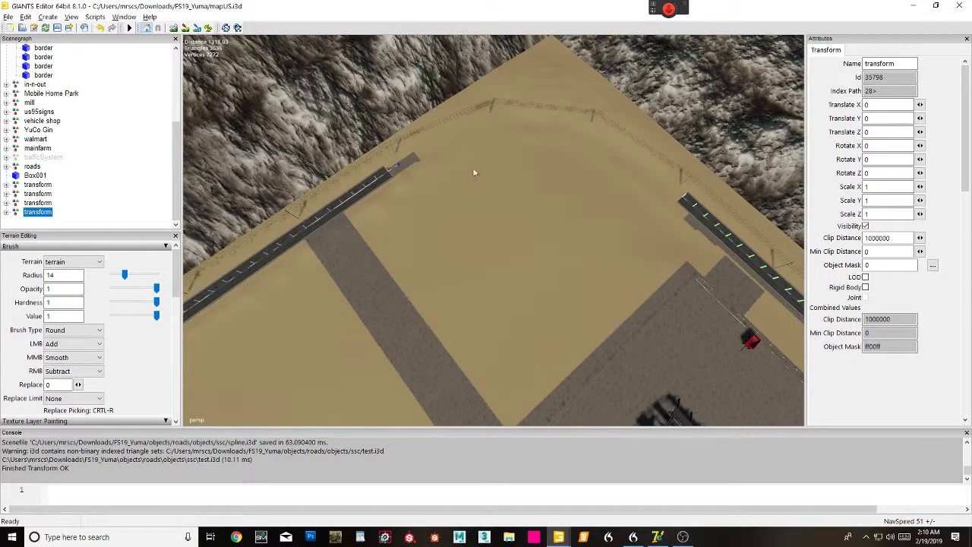
right_drag(534, 152, 618, 141)
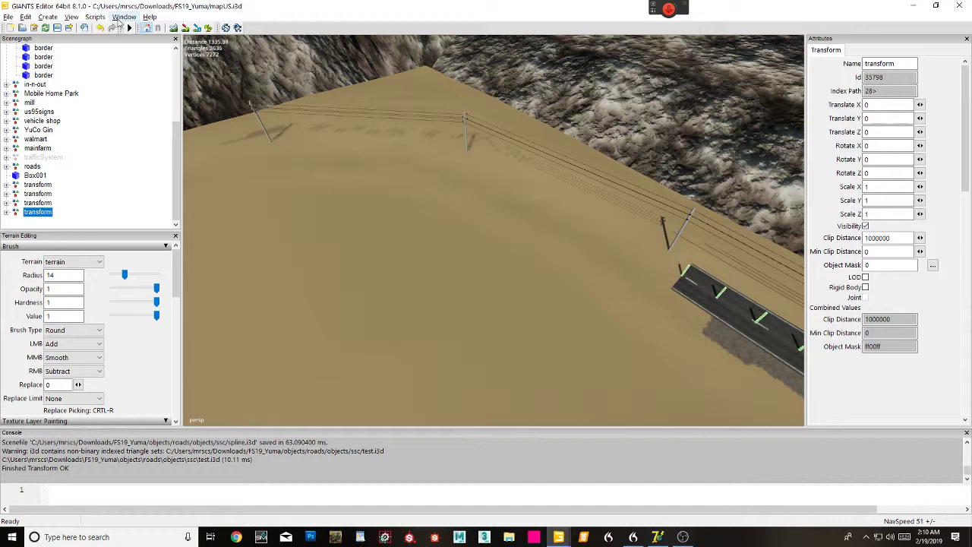
click(49, 18)
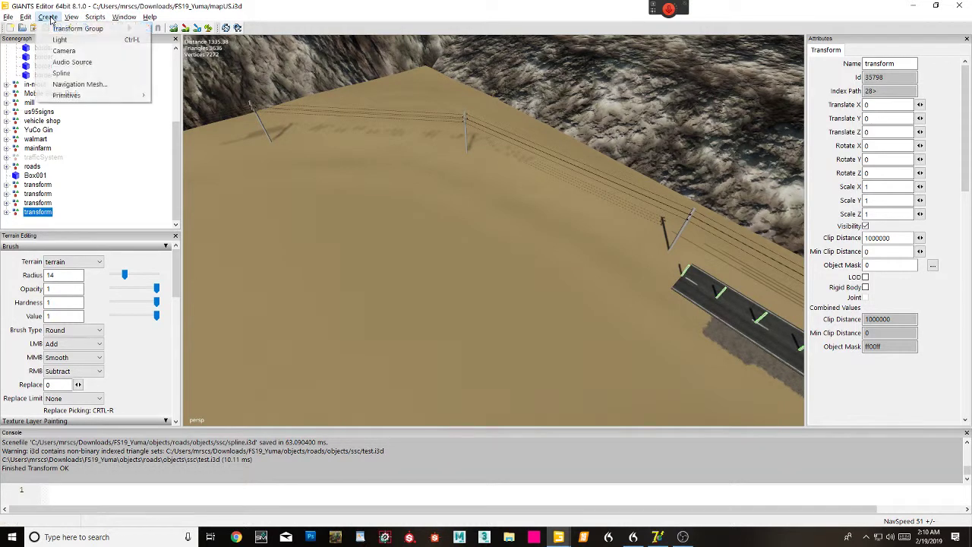
click(76, 29)
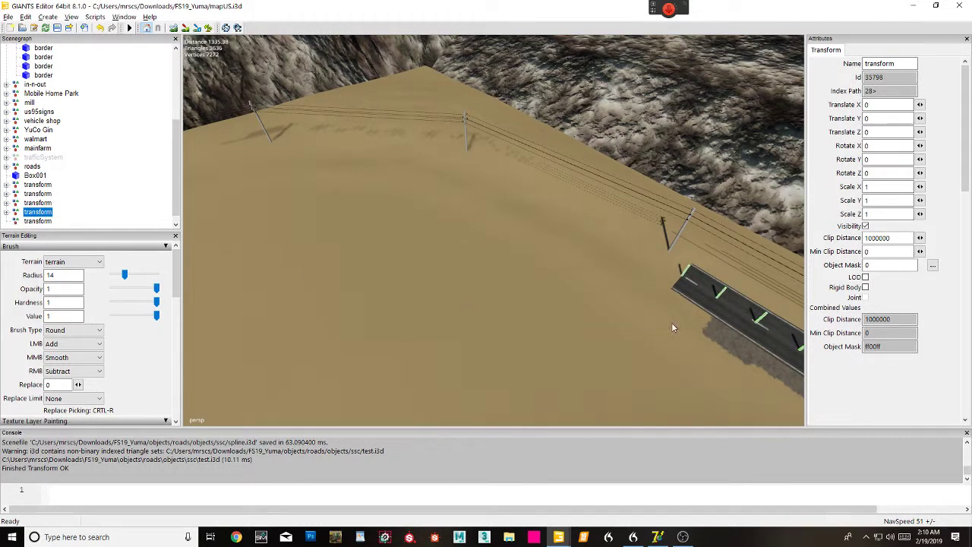
Step: Copy the Box001 post at the end of the road beside the corner farm area into the new transform group
click(688, 274)
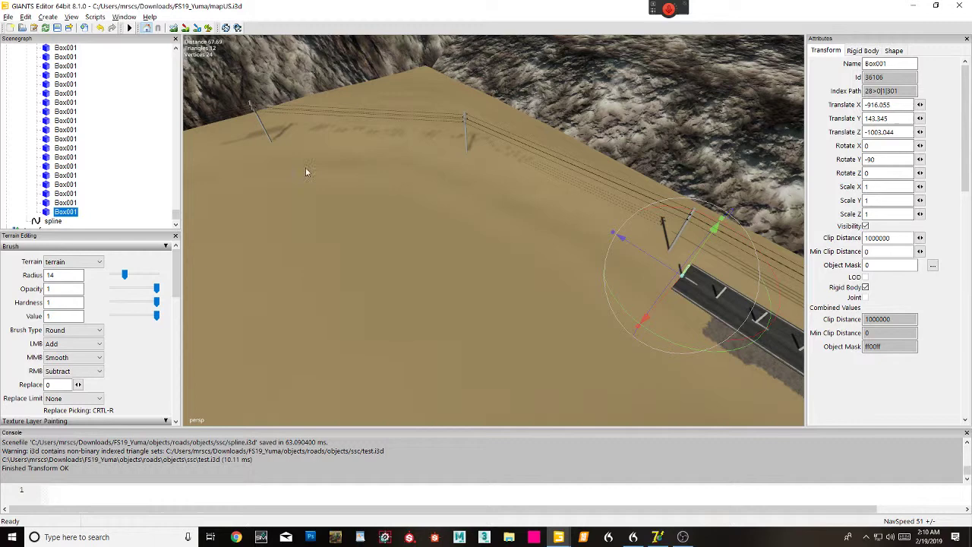
click(25, 18)
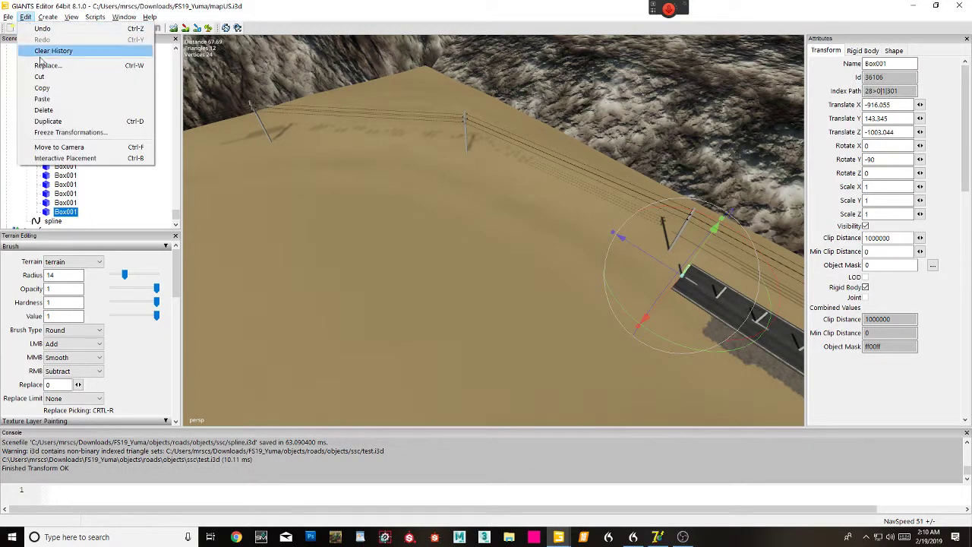
click(44, 88)
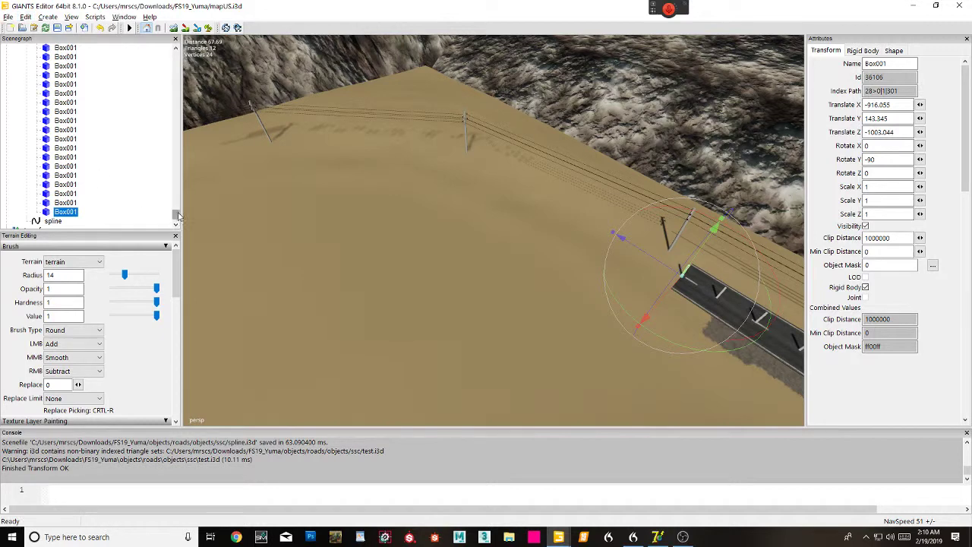
key(ctrl+v)
click(55, 213)
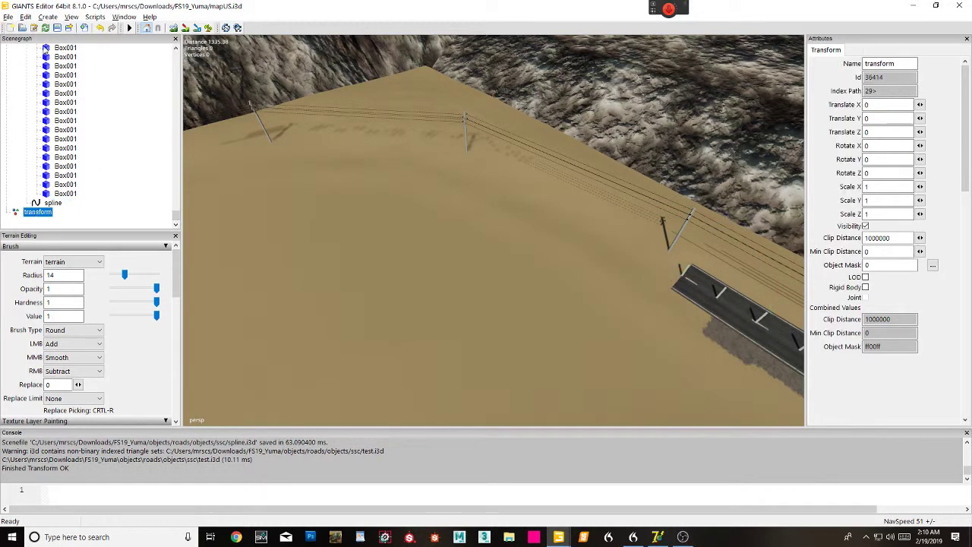
click(25, 17)
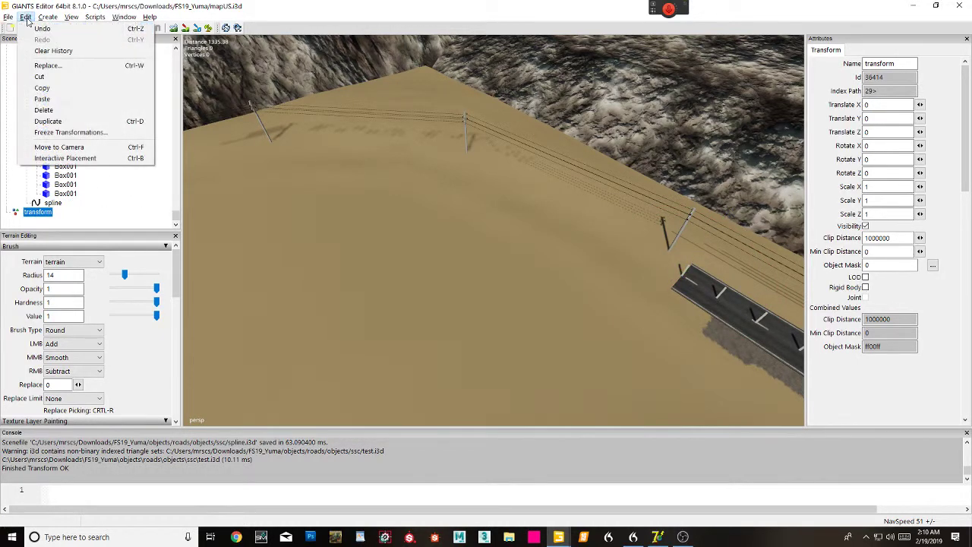
click(42, 99)
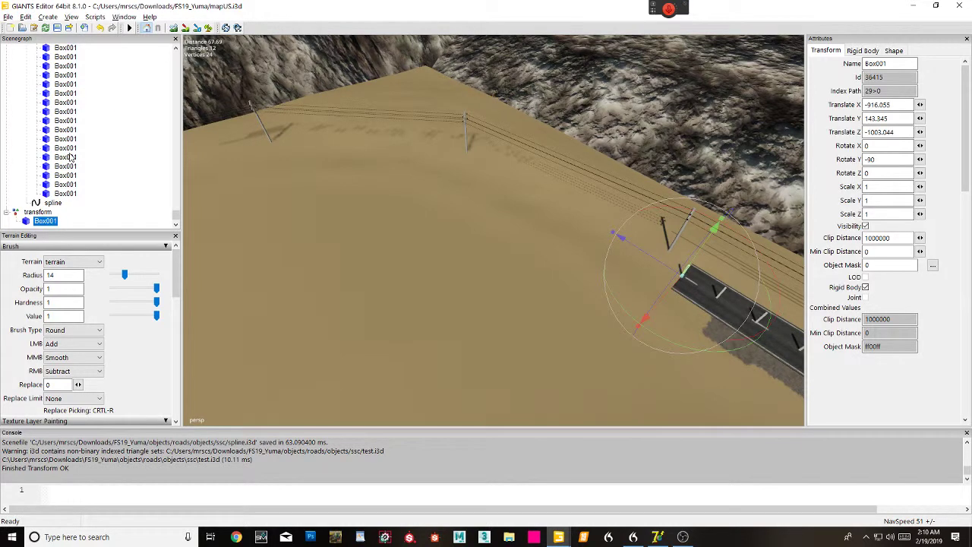
Step: Copy the end Box001 post of the other perimeter road at the corner into the same new transform group
alt+drag(359, 194, 292, 182)
alt+drag(592, 242, 474, 227)
mouse_move(473, 225)
right_down()
mouse_move(436, 214)
mouse_move(508, 202)
mouse_move(485, 213)
right_up()
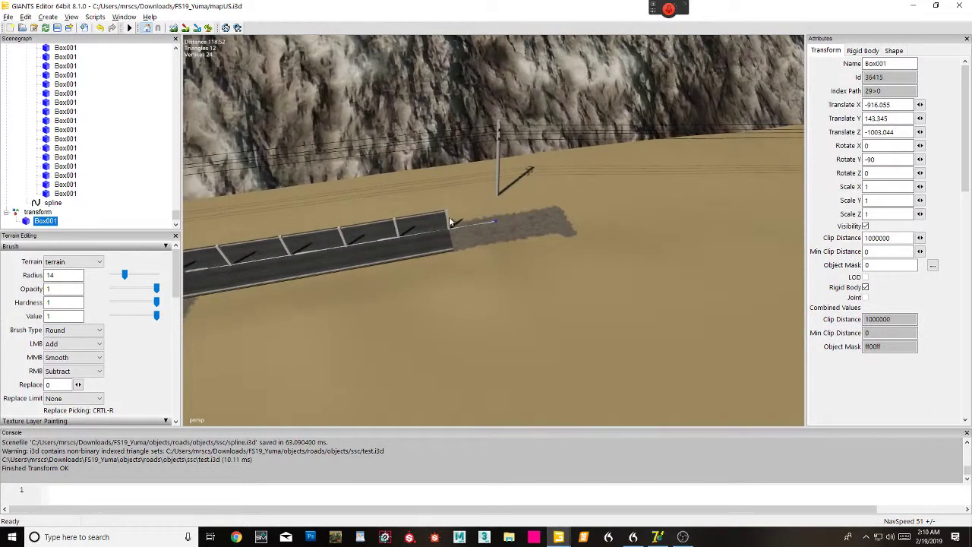
click(448, 223)
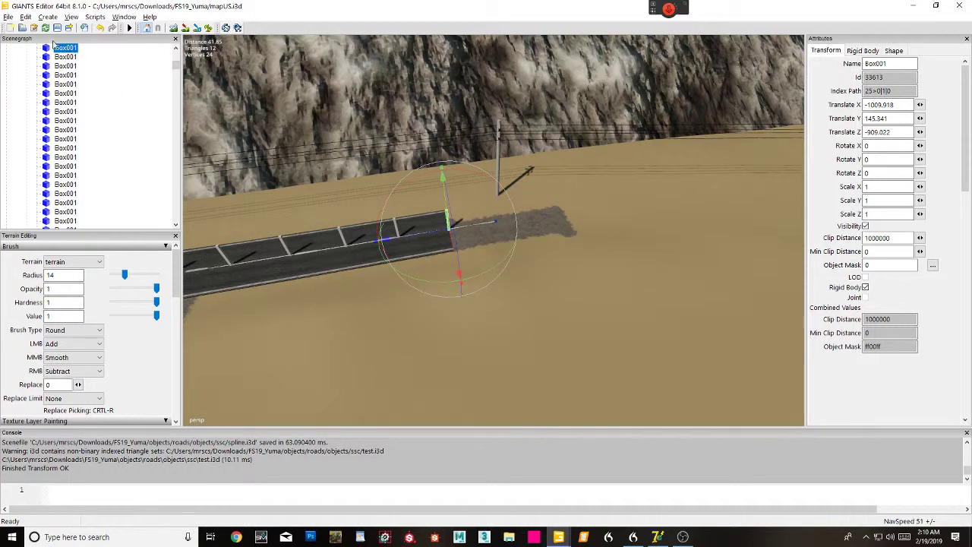
click(26, 17)
click(58, 91)
drag(175, 65, 173, 228)
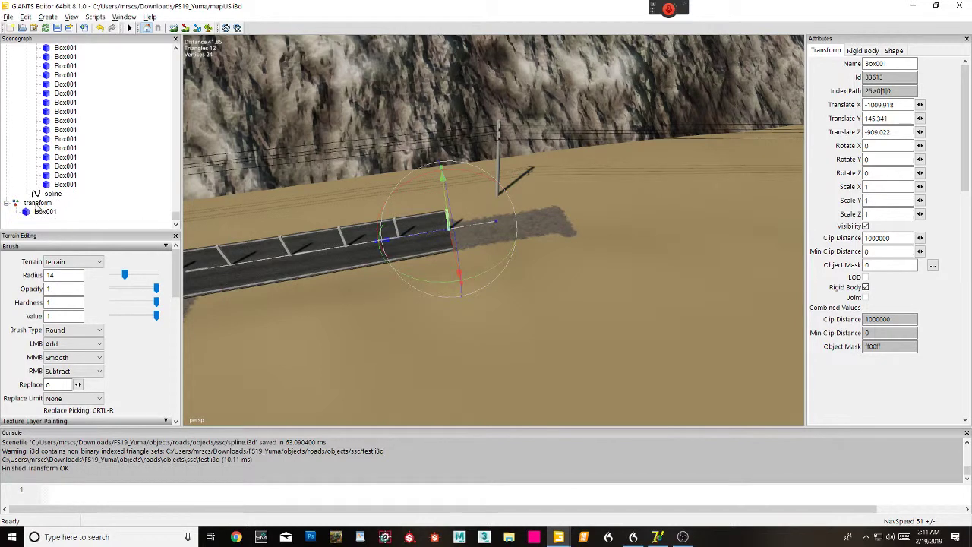
click(36, 203)
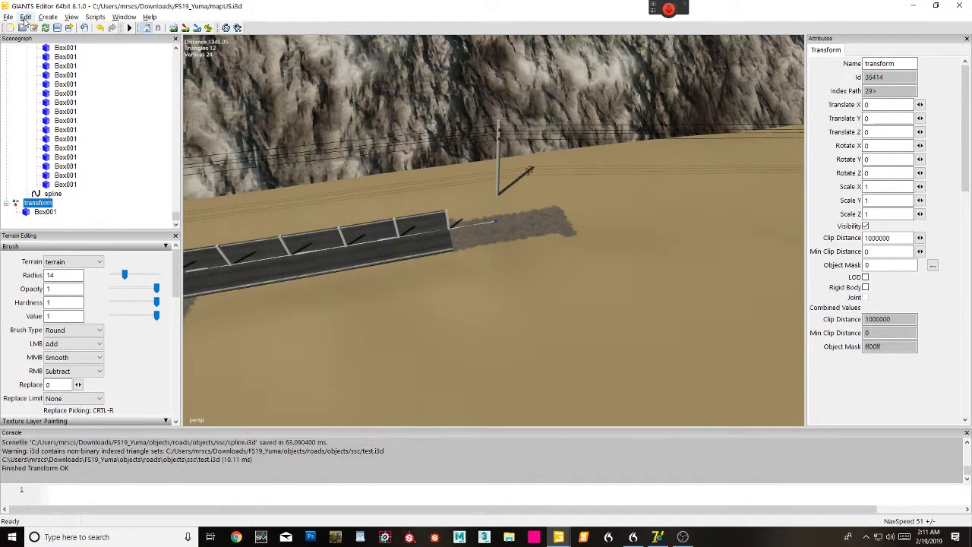
click(25, 18)
click(42, 94)
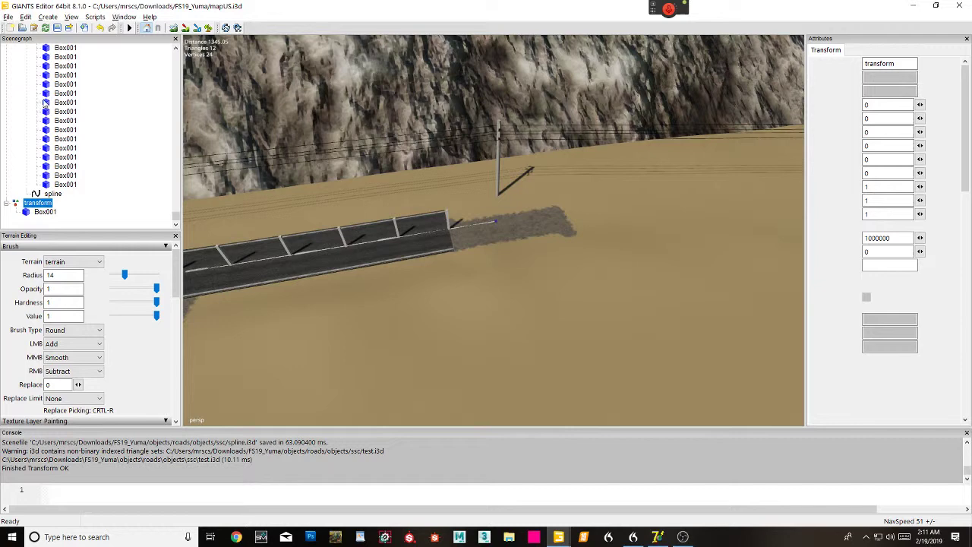
Step: Export the new transform group with its two Box001 posts as spline.i3d in the ssc folder, replacing the existing file
scroll(438, 152, down, 5)
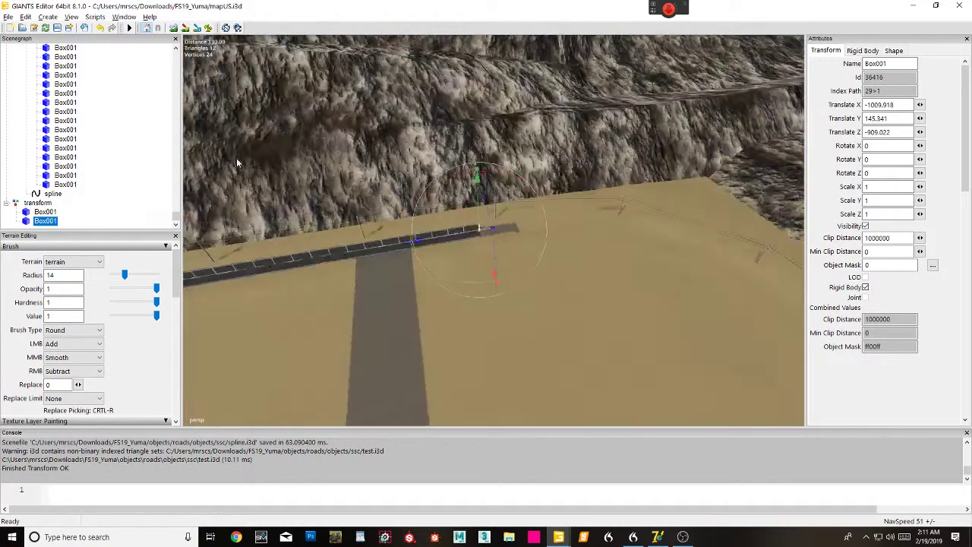
click(37, 203)
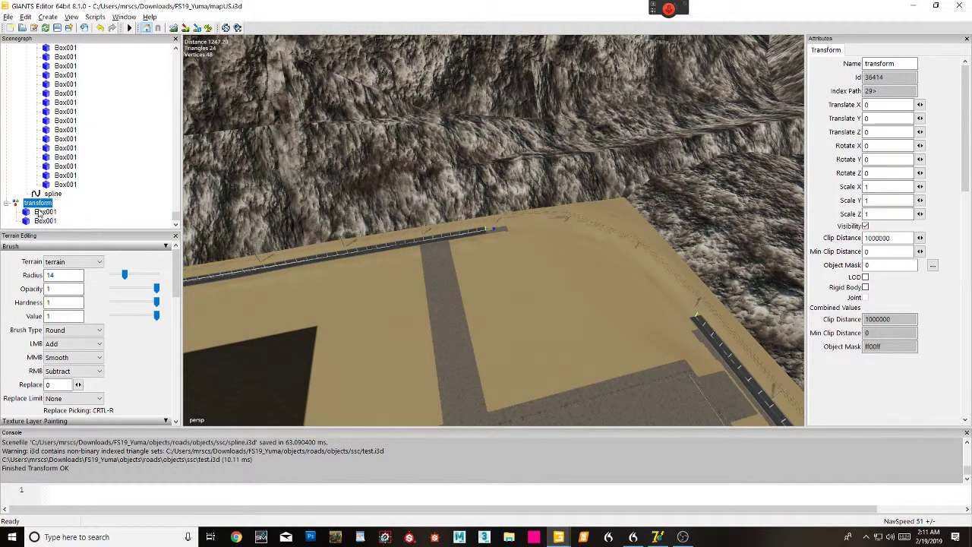
click(7, 16)
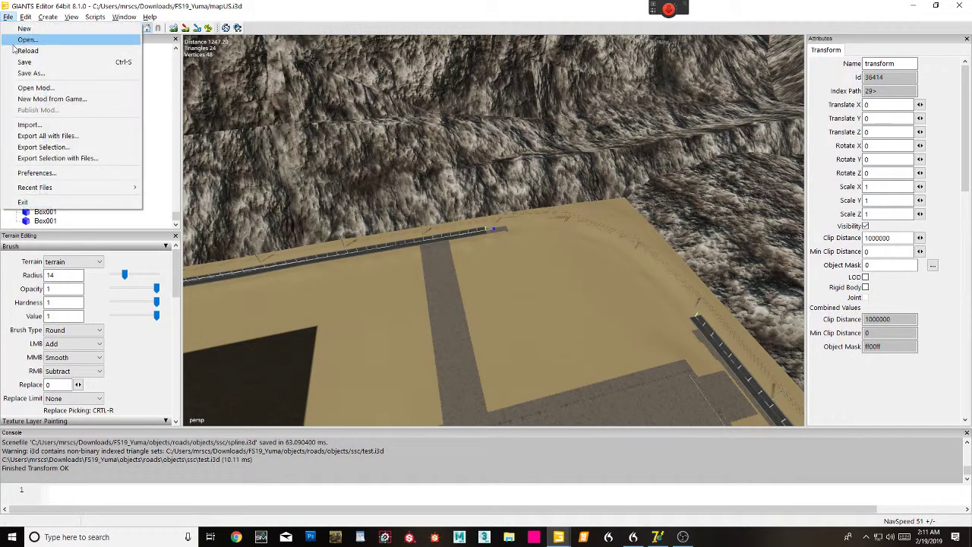
click(34, 147)
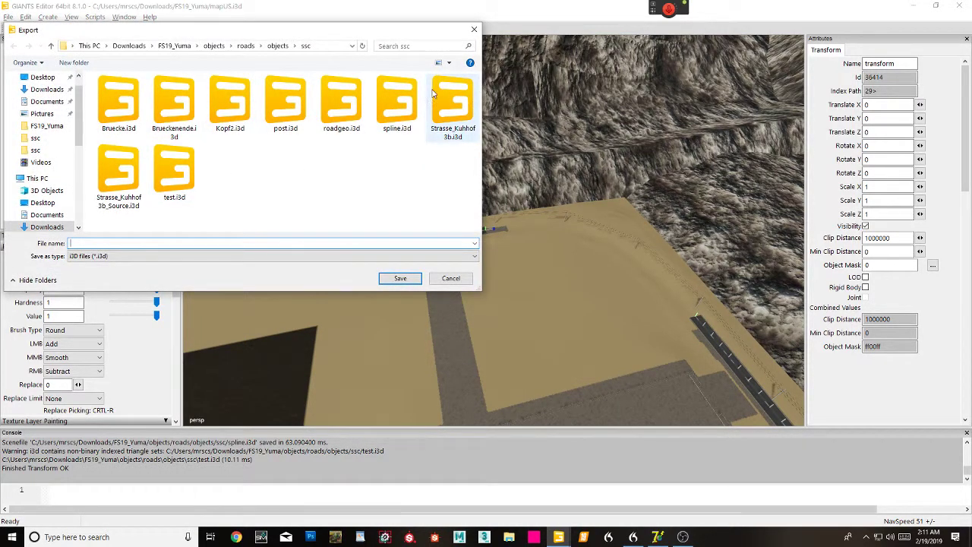
double_click(396, 103)
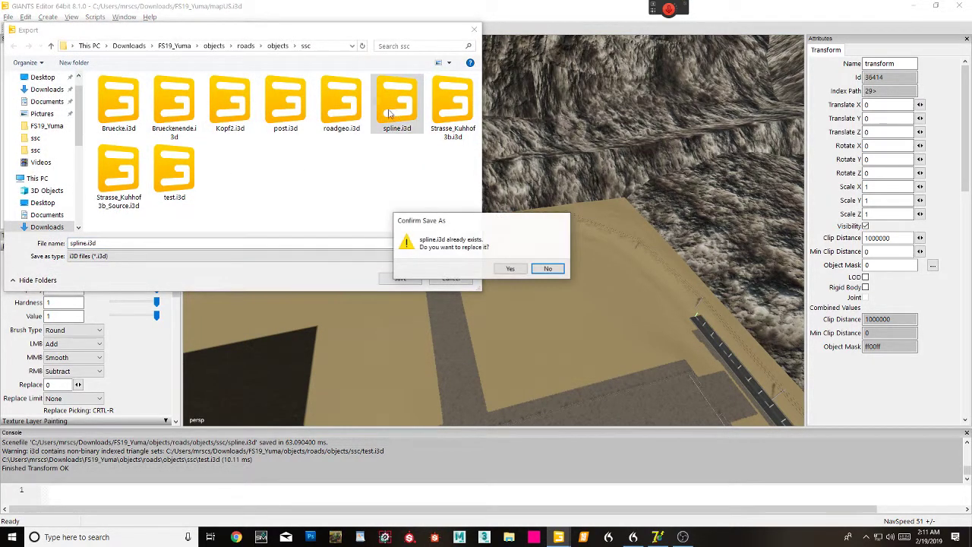
click(509, 269)
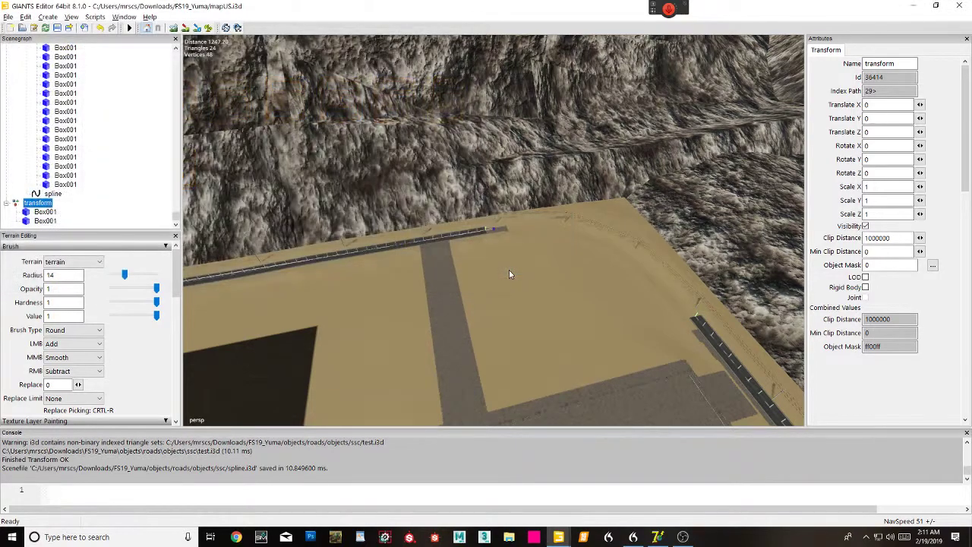
Step: Switch to SplineStreetConstructor, load spline.i3d as the spline points and generate the Strasse road
click(657, 537)
click(589, 341)
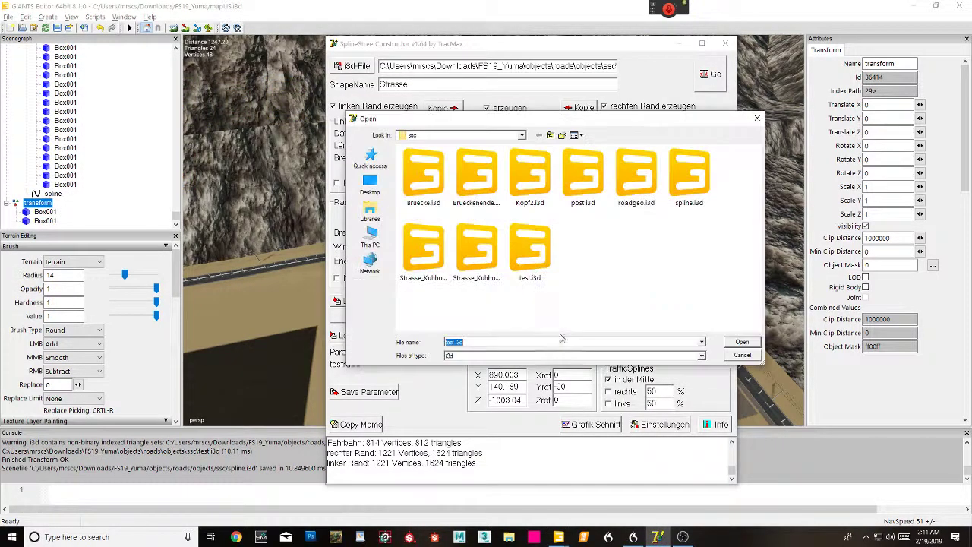
click(692, 180)
double_click(692, 182)
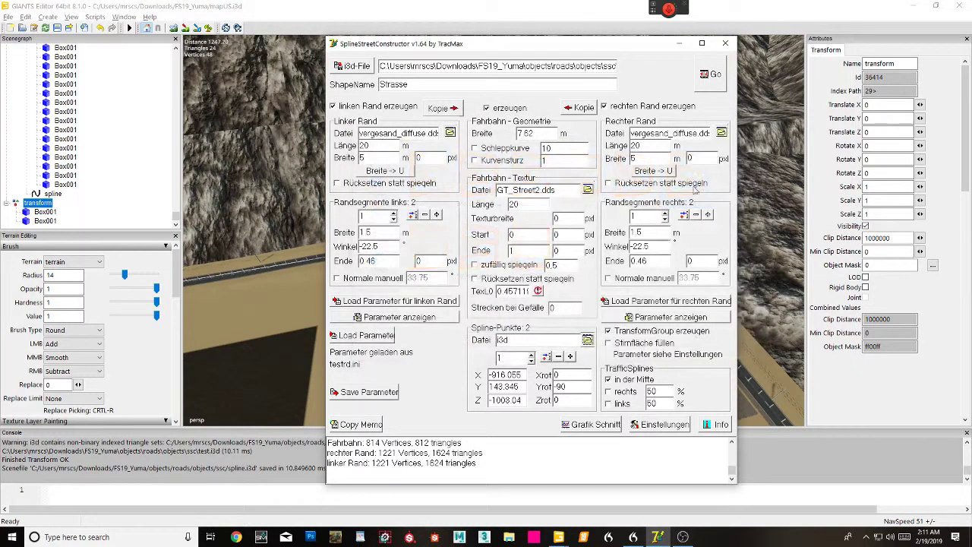
click(716, 76)
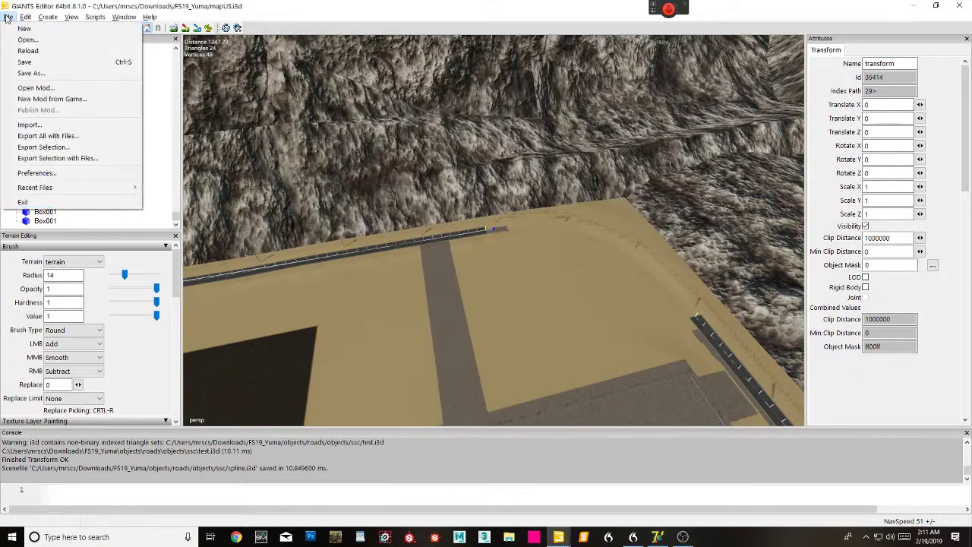
Step: Return to GIANTS Editor and import the generated road file test.i3d into the map
click(10, 17)
click(30, 124)
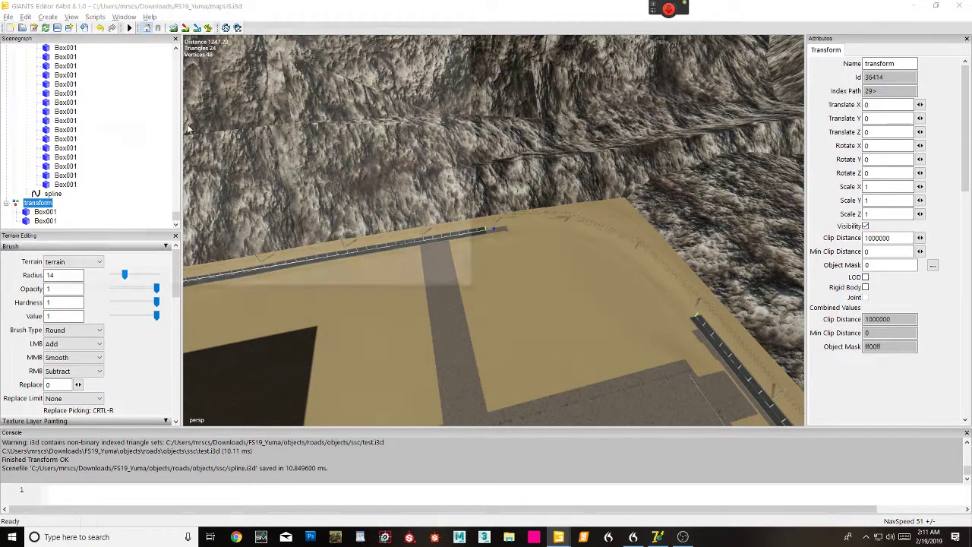
double_click(188, 174)
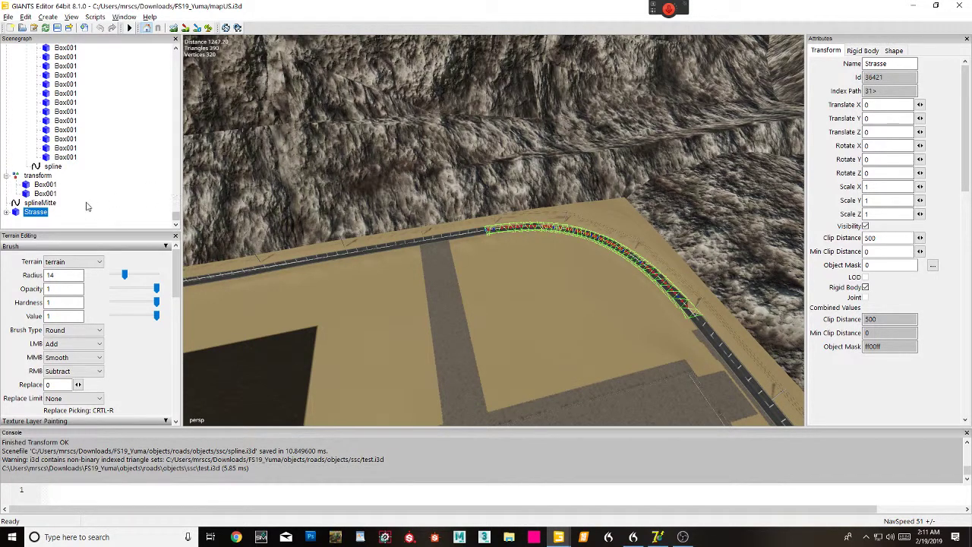
Step: Adjust the terrain height along the imported splineMitte by running the Set Terrain Height By Spline1 script on it
click(44, 204)
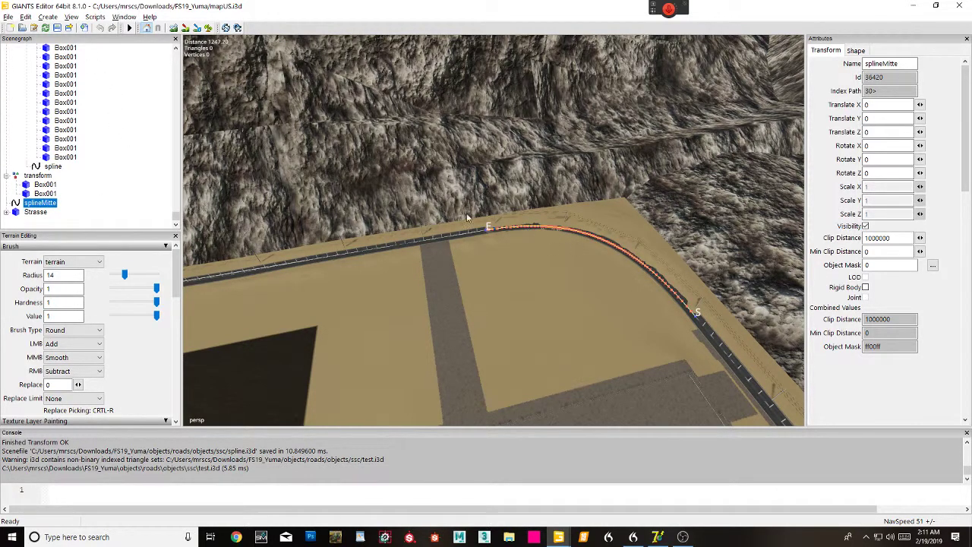
click(97, 18)
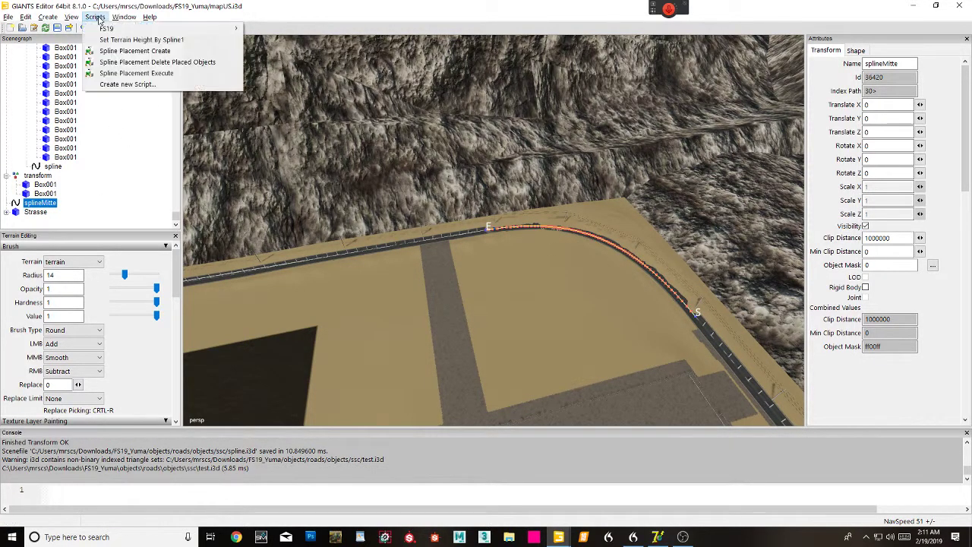
click(110, 46)
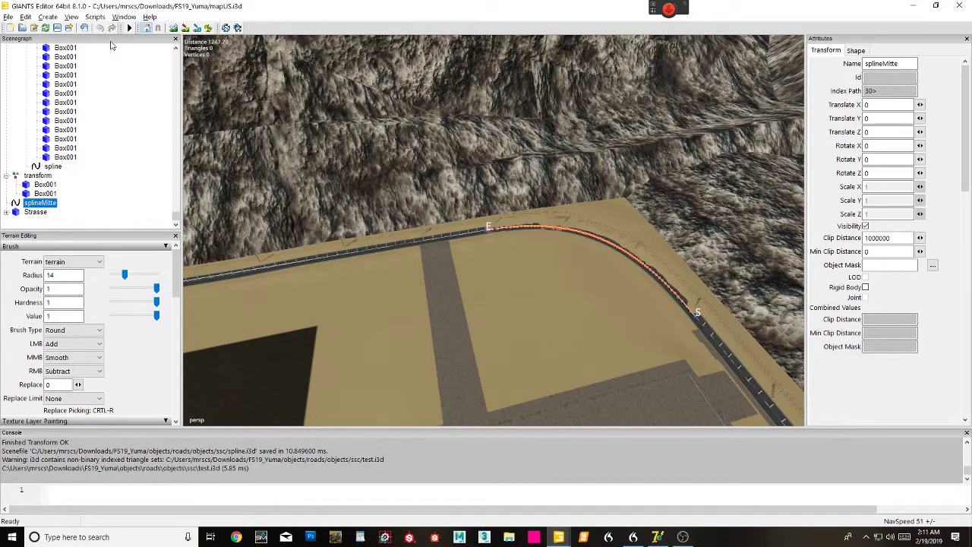
Step: Raise the new curved Strasse road by setting its Translate Y to 0.04, and deselect it
click(32, 212)
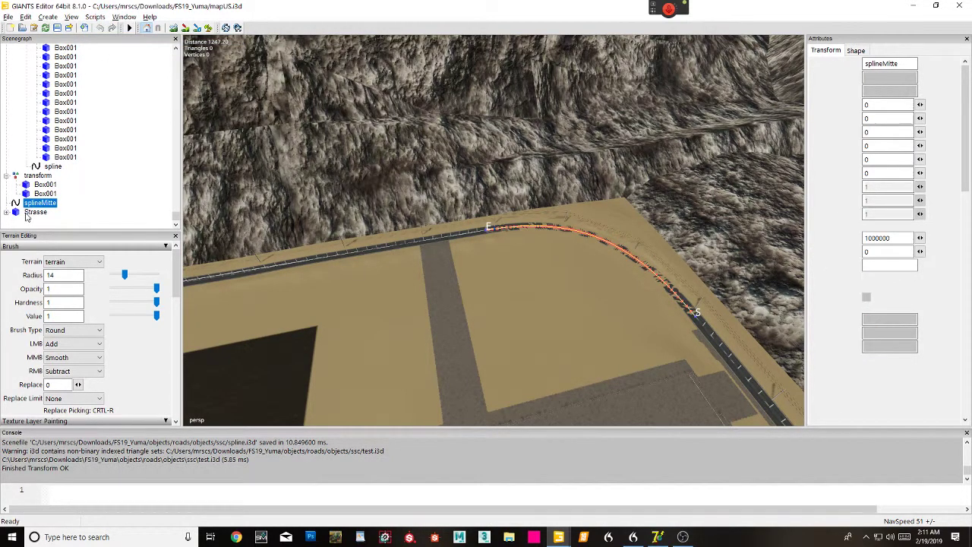
click(879, 118)
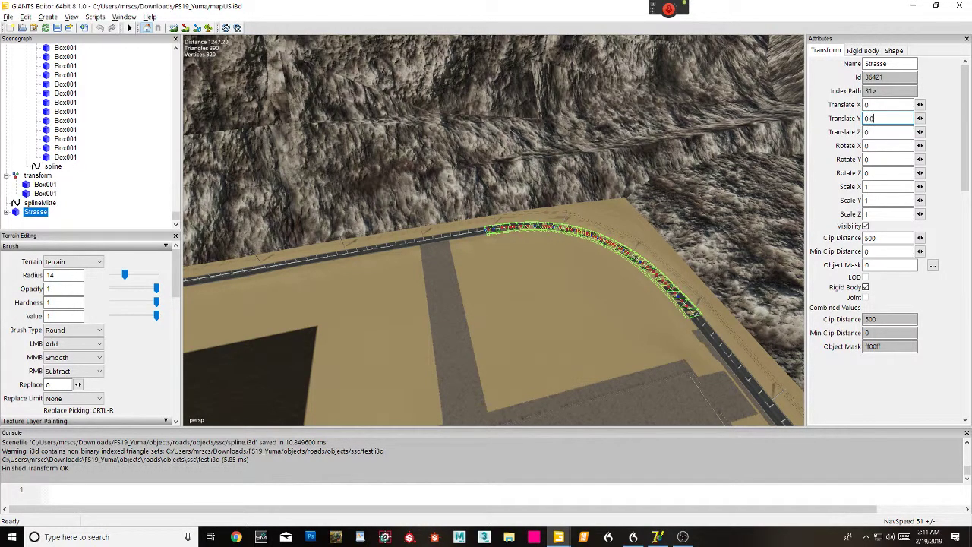
text(.04)
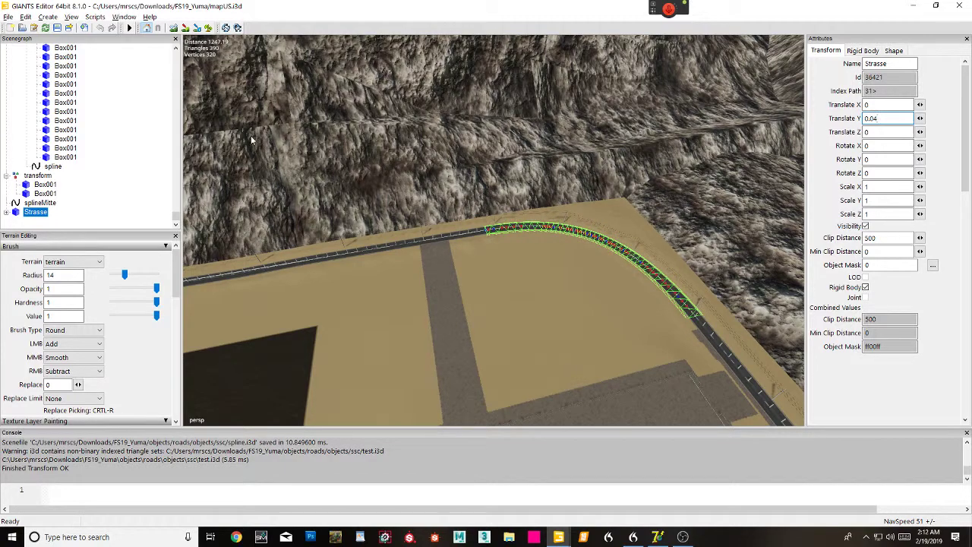
click(132, 125)
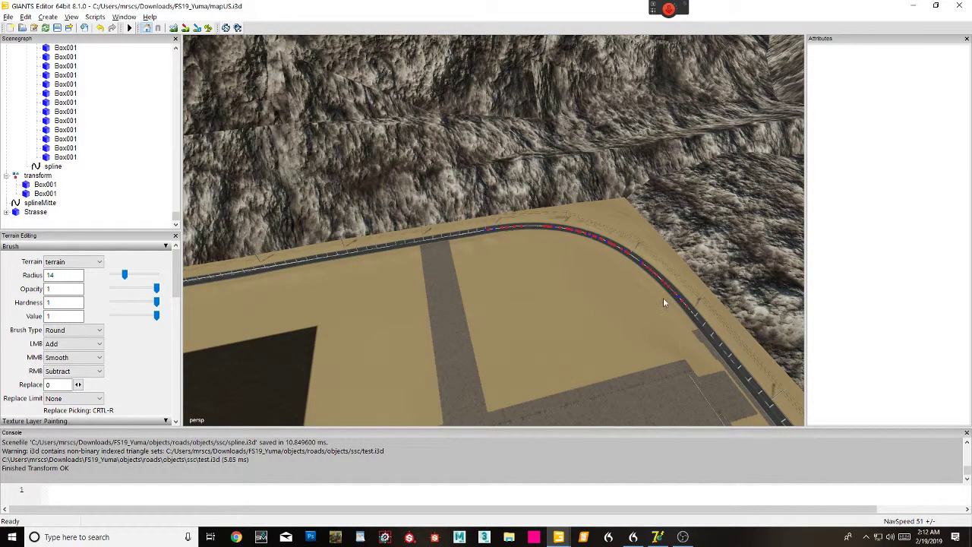
Step: Inspect the new curved corner road along its length and at both joints with the straight perimeter roads
alt+right_drag(663, 297, 935, 224)
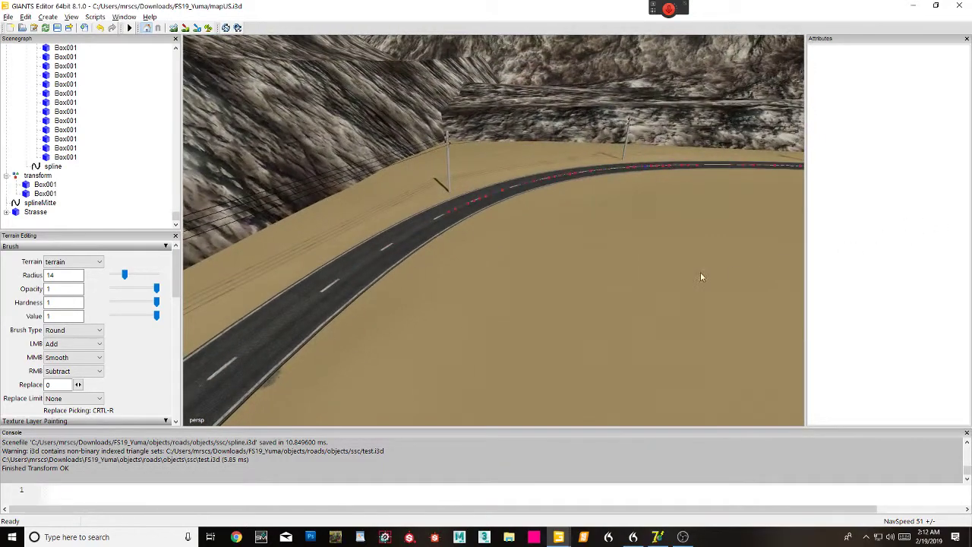
right_drag(701, 277, 606, 265)
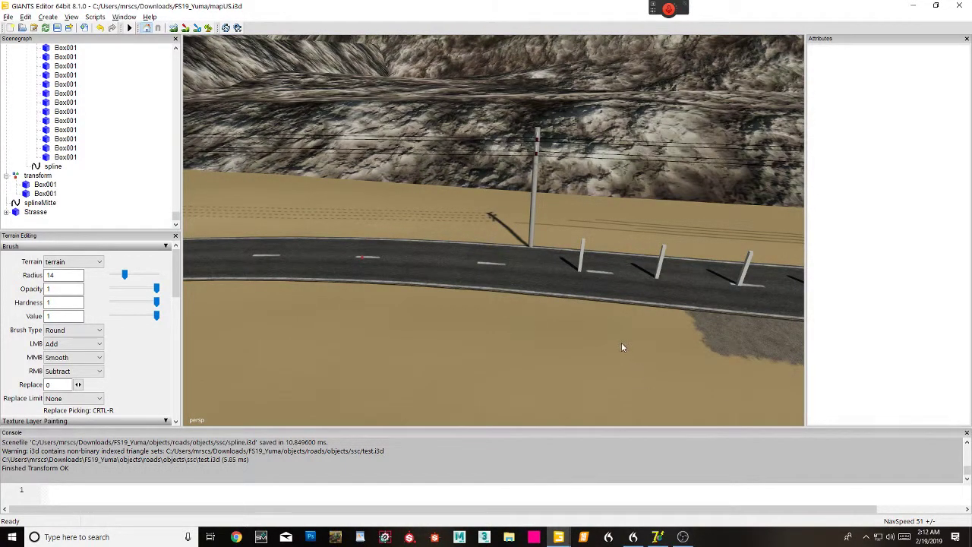
right_drag(623, 345, 646, 391)
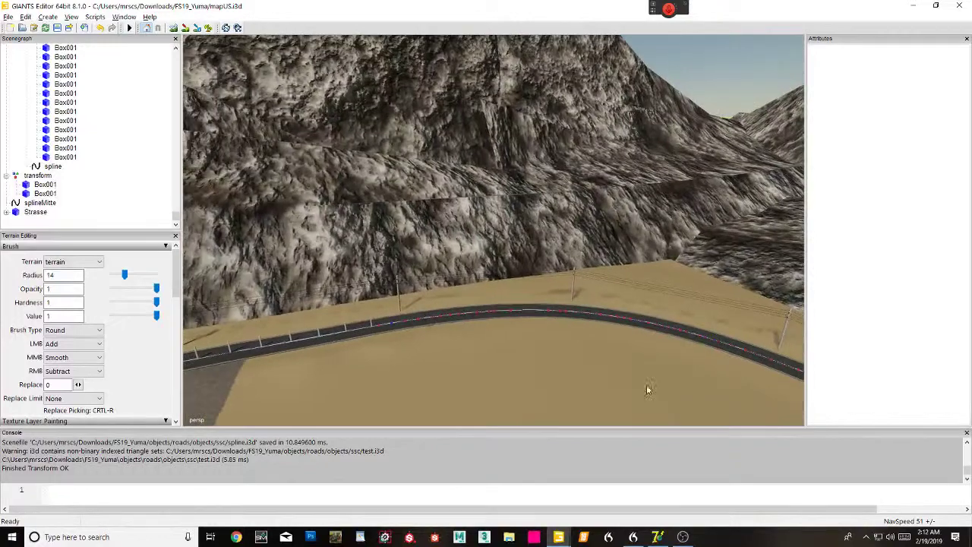
right_drag(364, 344, 702, 402)
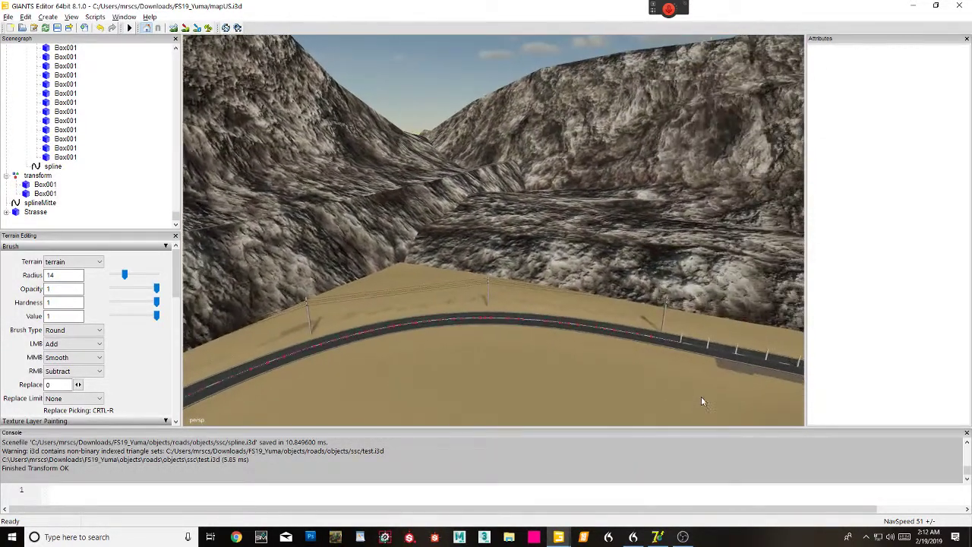
click(682, 343)
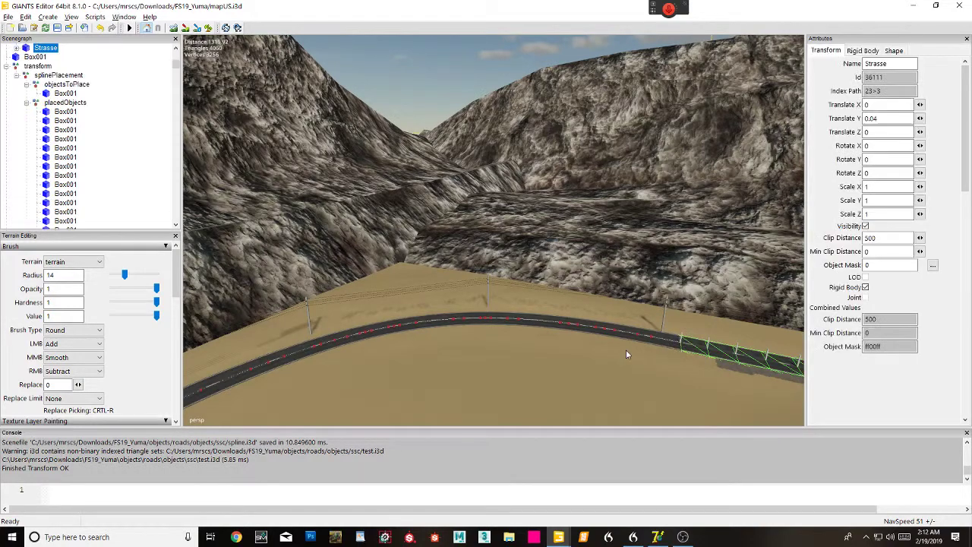
right_drag(626, 354, 205, 159)
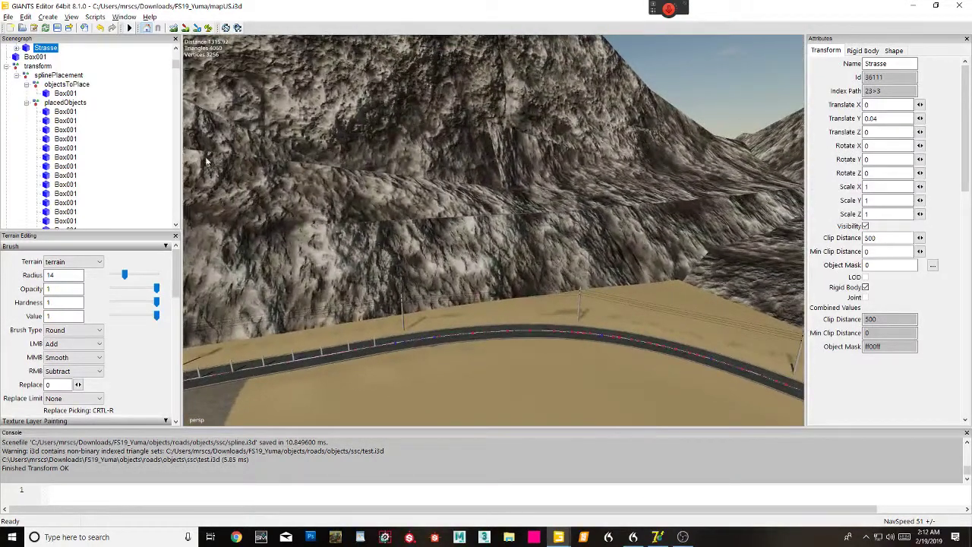
Step: Check the new transform group and identify the end Box001 posts of both perimeter roads at the two ends of the curve
drag(175, 64, 176, 216)
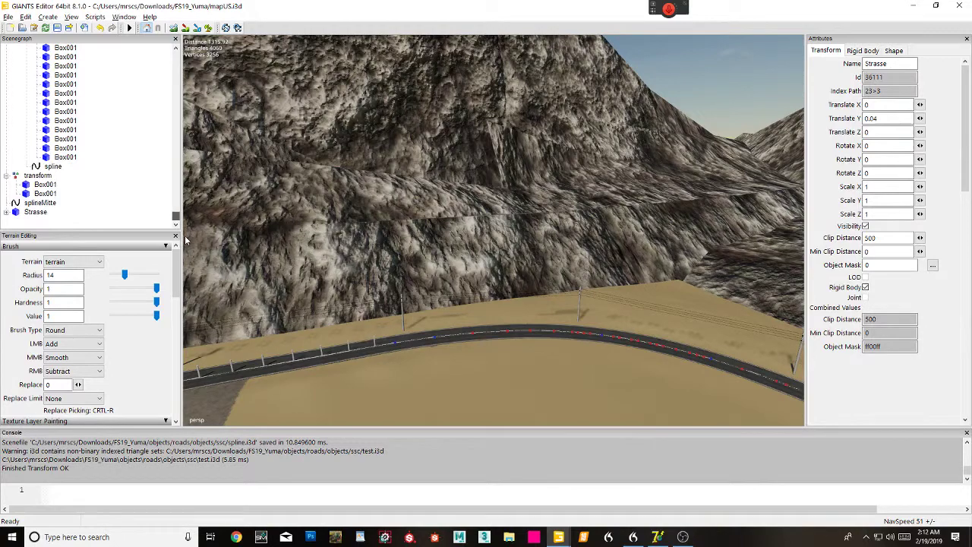
click(40, 177)
alt+drag(448, 349, 605, 367)
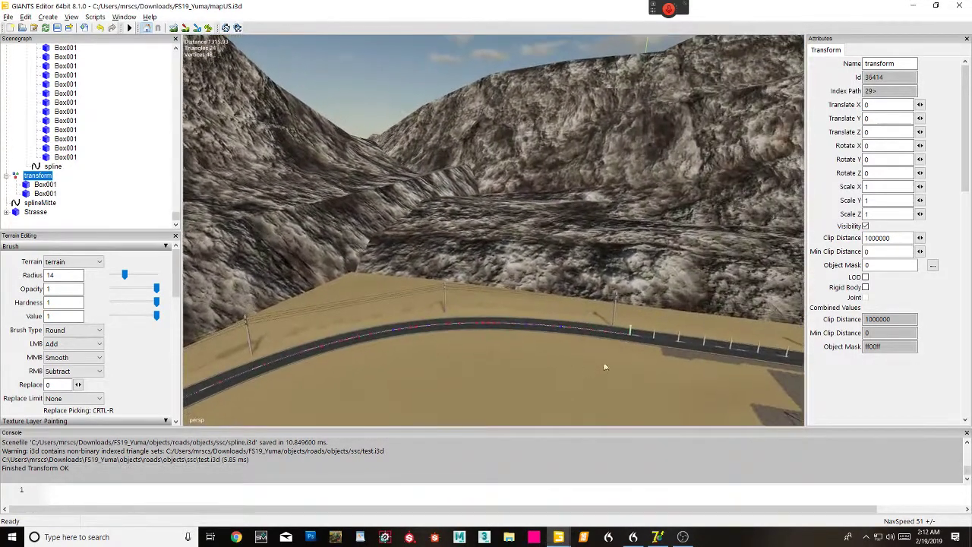
click(630, 329)
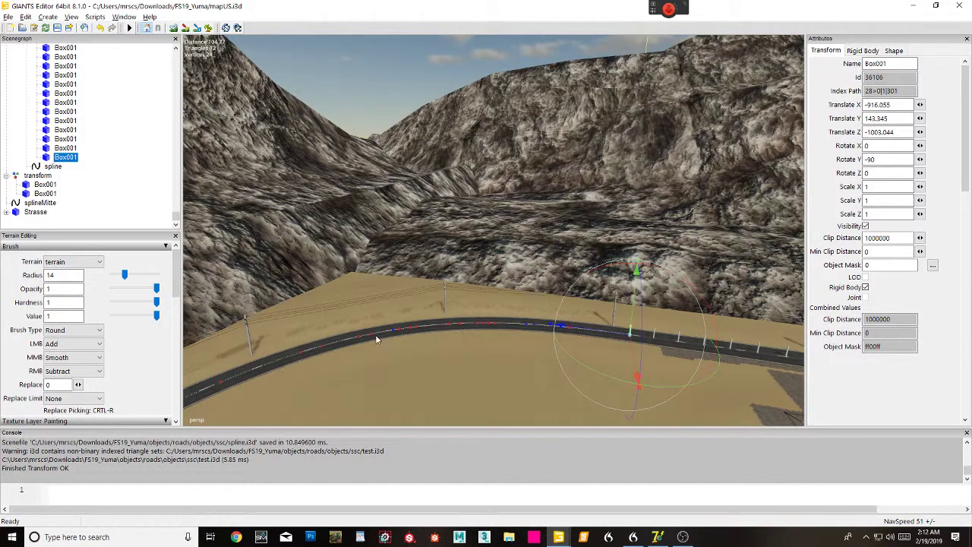
alt+drag(376, 336, 295, 355)
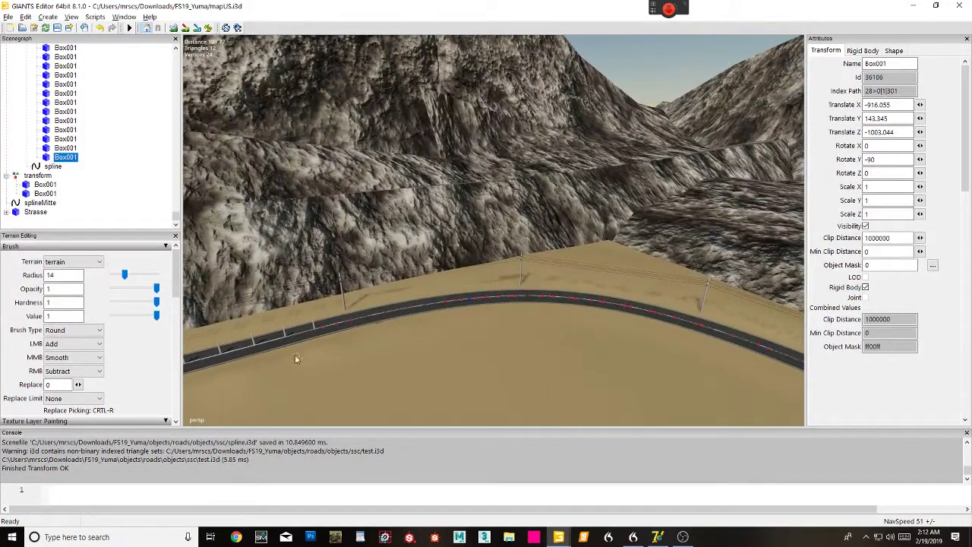
click(314, 324)
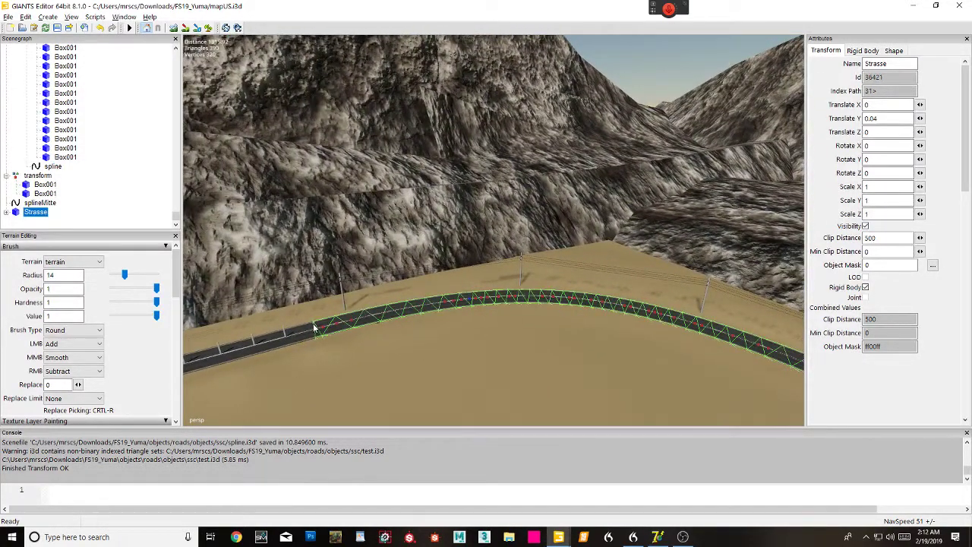
click(313, 325)
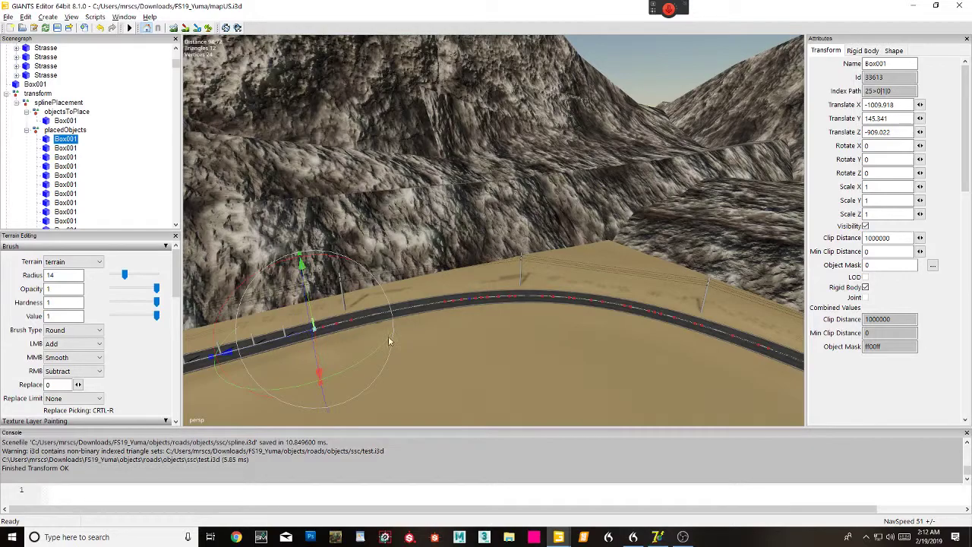
alt+drag(483, 389, 591, 395)
right_drag(591, 395, 585, 363)
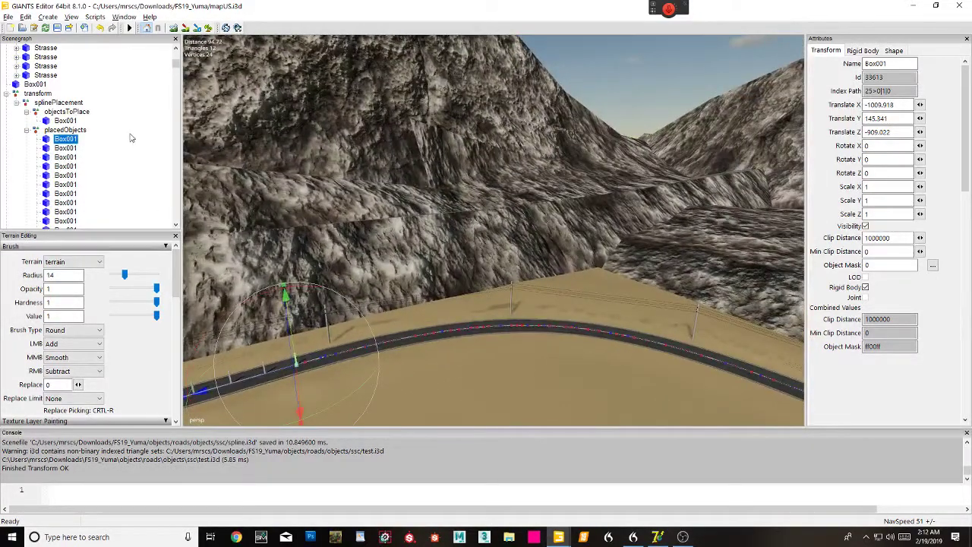